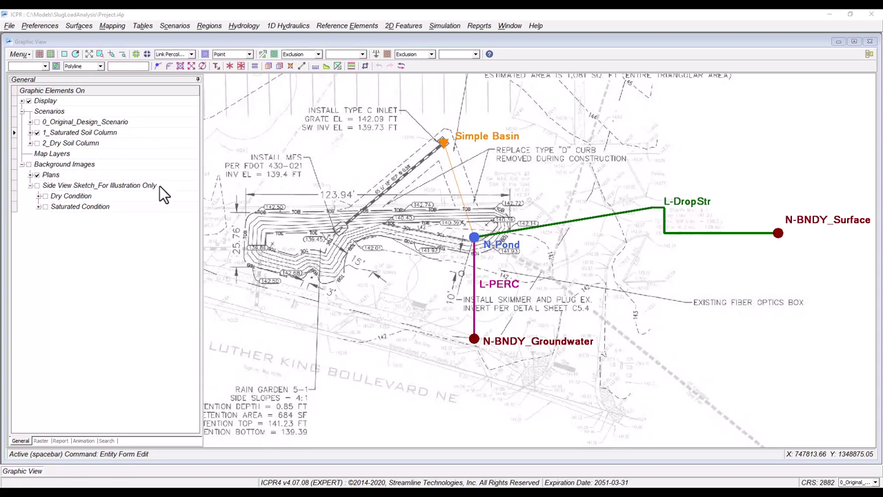
Show the saturated-condition sketch instead of Plans and set N-Pond's initial stage to 141.23.
{"action": "left_click", "coordinate": [37, 175]}
{"action": "left_click", "coordinate": [45, 207]}
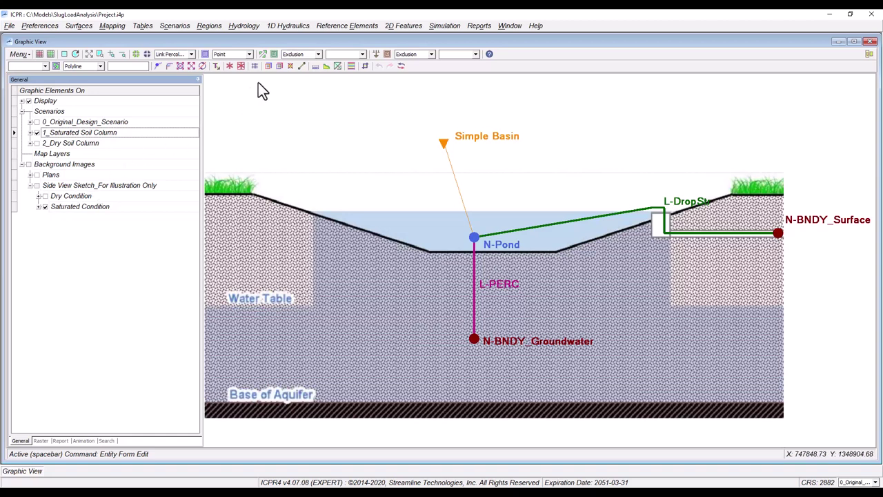
{"action": "left_click", "coordinate": [283, 69]}
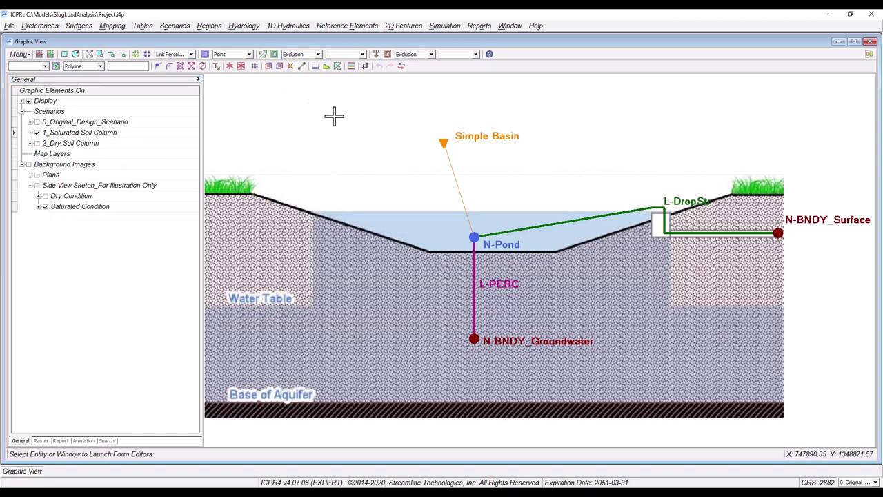
{"action": "left_click", "coordinate": [487, 249]}
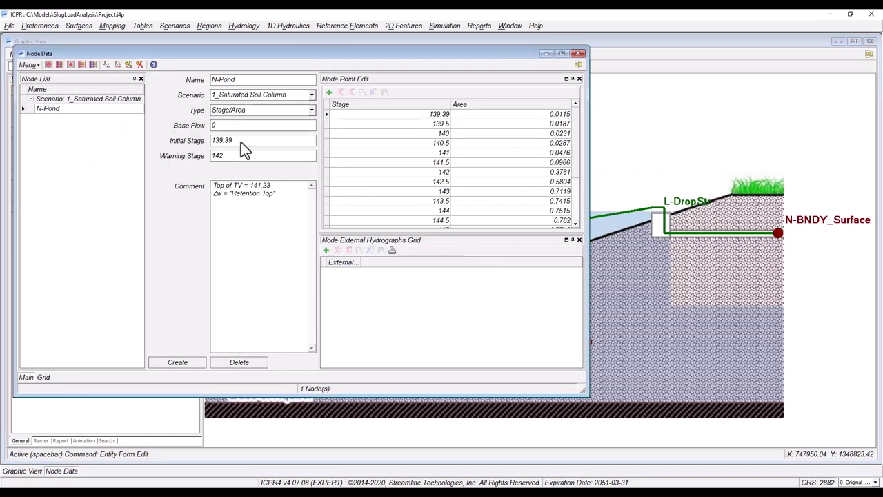
{"action": "left_click_drag", "start_coordinate": [241, 142], "coordinate": [202, 140]}
{"action": "type", "text": "141.23"}
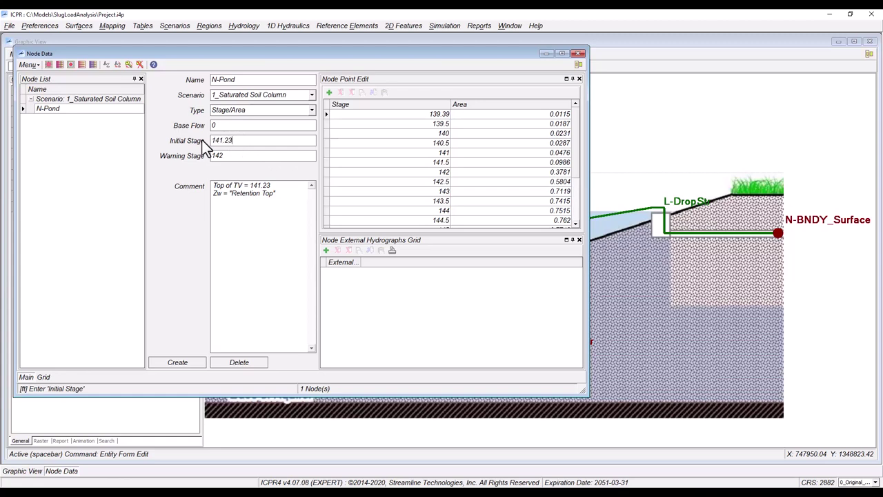
{"action": "key", "text": "Return"}
{"action": "left_click", "coordinate": [468, 79]}
{"action": "left_click", "coordinate": [578, 54]}
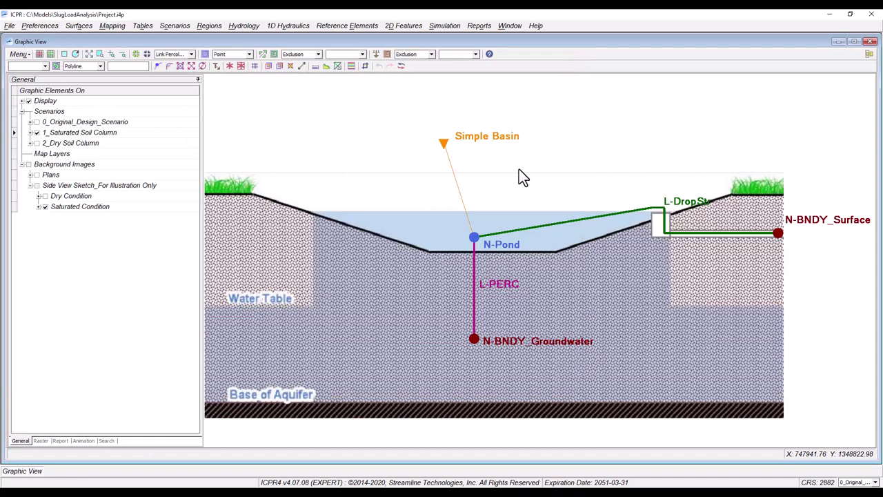
Set the L-PERC percolation link's layer thickness to 0.
{"action": "double_click", "coordinate": [474, 263]}
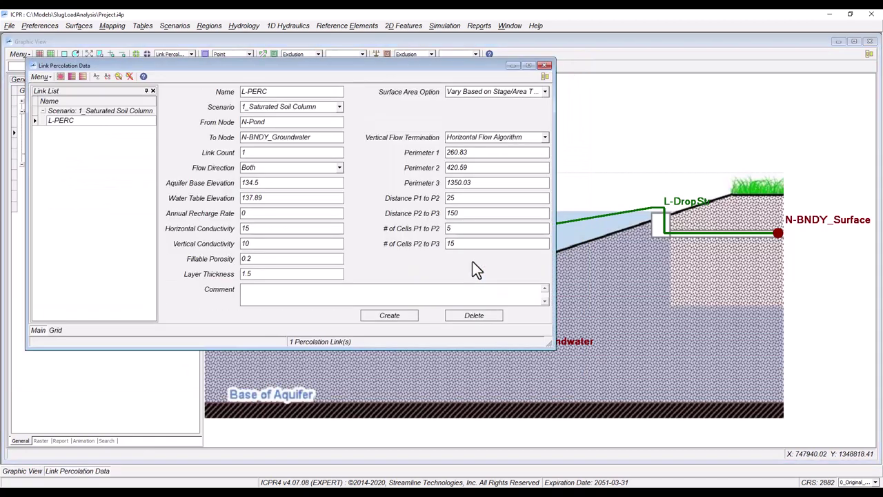
{"action": "left_click_drag", "start_coordinate": [304, 274], "coordinate": [239, 274]}
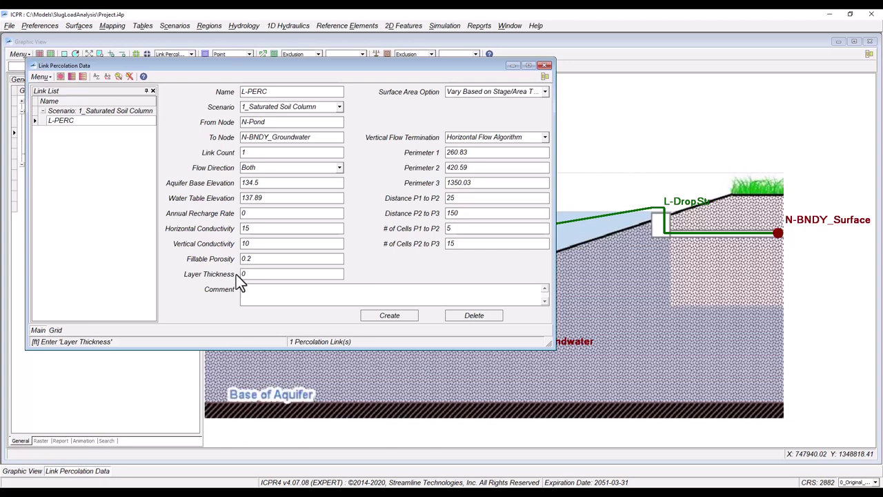
{"action": "left_click", "coordinate": [545, 65]}
{"action": "left_click", "coordinate": [448, 26]}
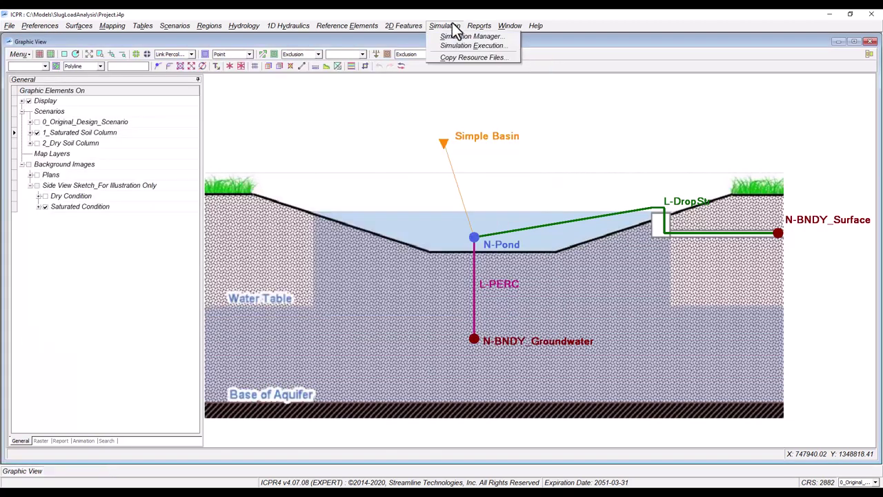
Create a simulation named 'Slug Load' with basin rainfall set to No Rainfall.
{"action": "left_click", "coordinate": [452, 36]}
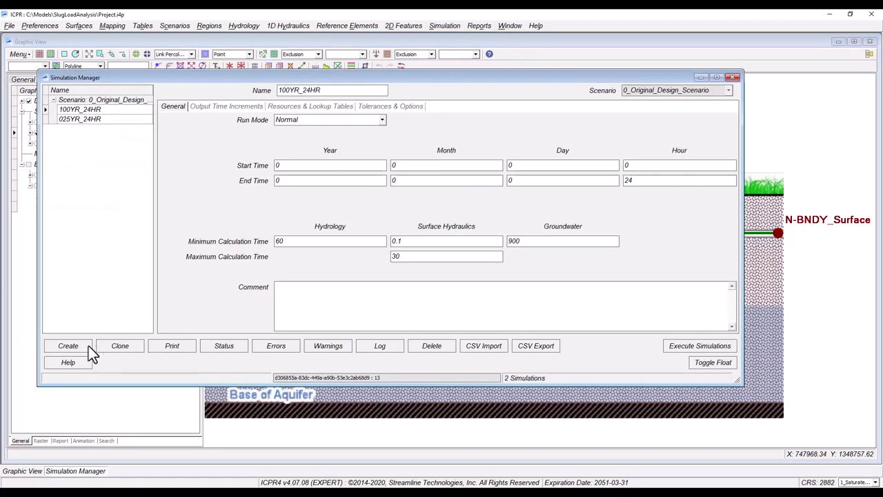
{"action": "left_click", "coordinate": [88, 346]}
{"action": "type", "text": "Slug Load"}
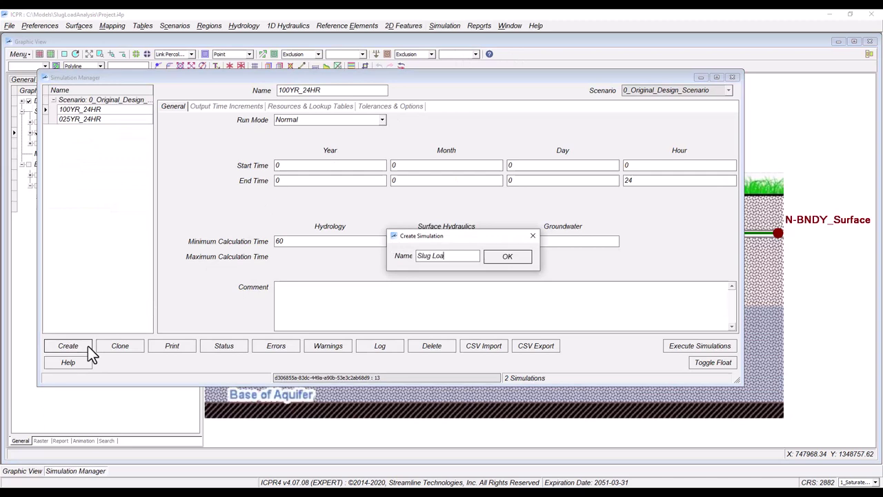
{"action": "left_click", "coordinate": [491, 261]}
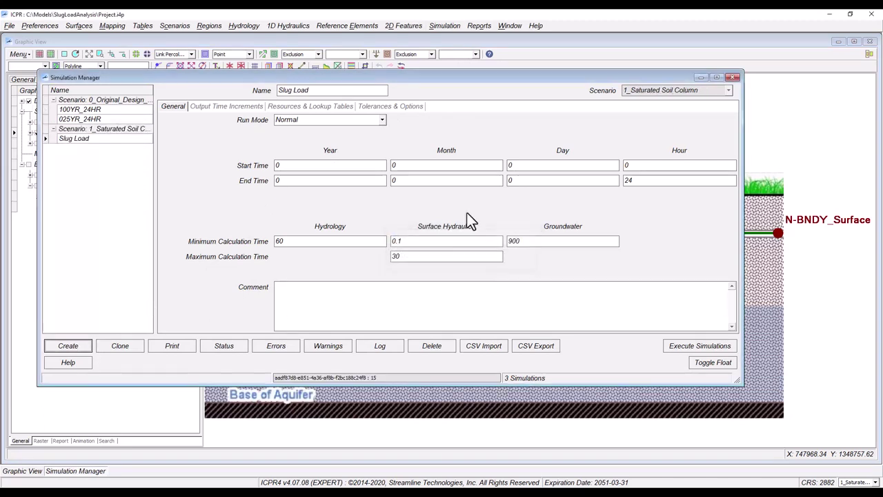
{"action": "left_click", "coordinate": [414, 106]}
{"action": "left_click", "coordinate": [647, 167]}
{"action": "left_click", "coordinate": [648, 189]}
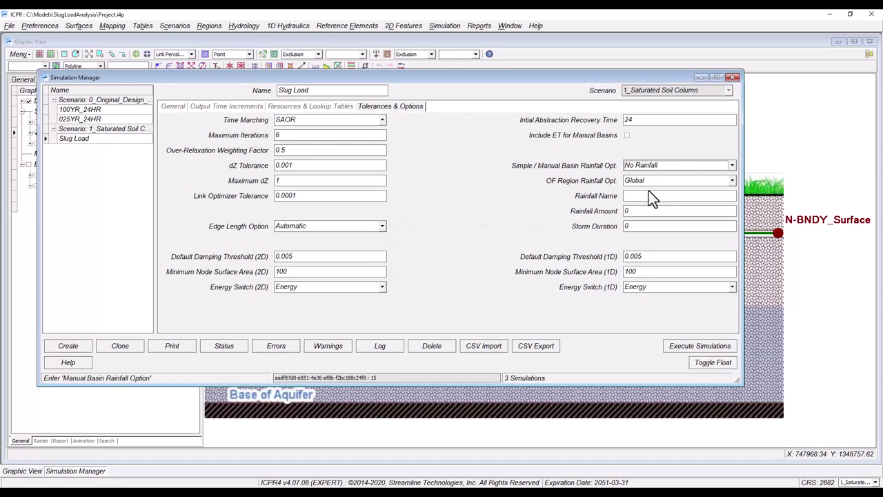
Save and execute the Slug Load simulation for the 1_Saturated Soil Column scenario.
{"action": "left_click", "coordinate": [686, 347]}
{"action": "left_click", "coordinate": [454, 178]}
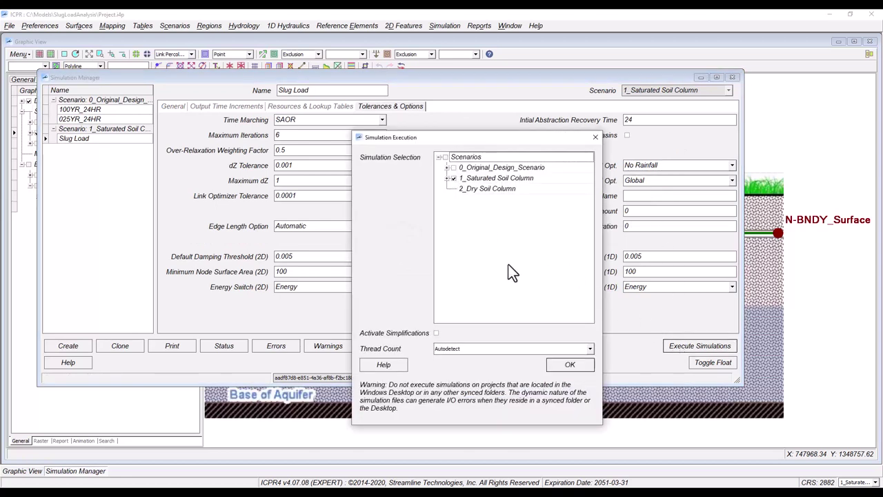
{"action": "left_click", "coordinate": [570, 365]}
{"action": "left_click", "coordinate": [481, 287]}
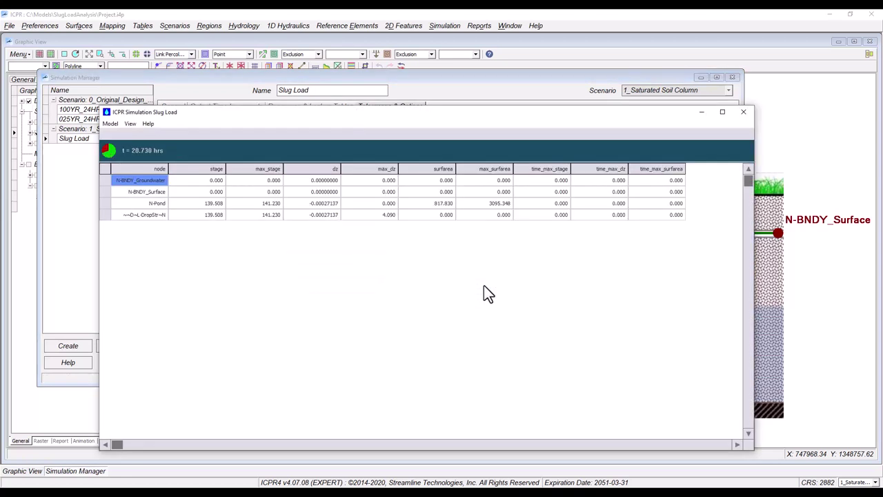
{"action": "left_click", "coordinate": [743, 112]}
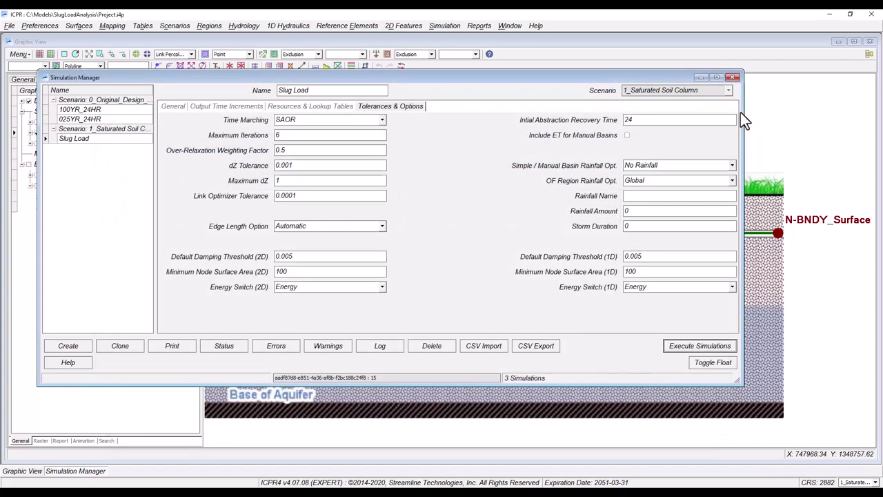
{"action": "left_click", "coordinate": [733, 77]}
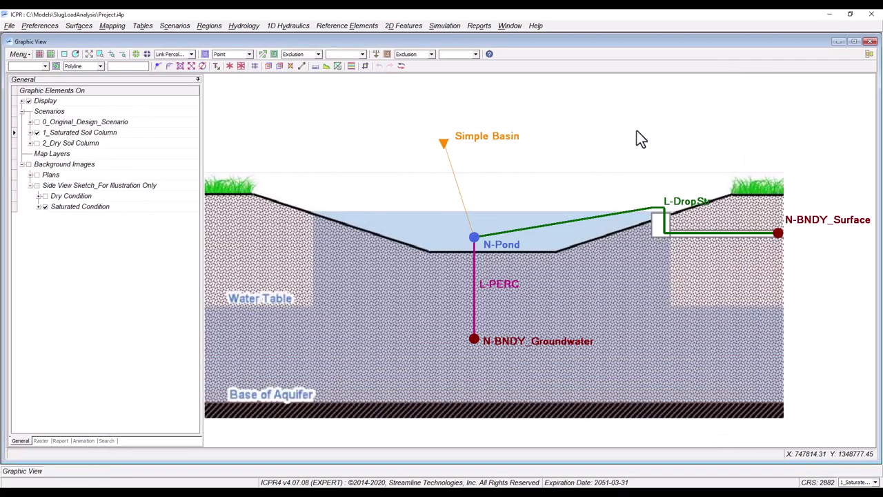
{"action": "left_click", "coordinate": [59, 439]}
{"action": "left_click", "coordinate": [156, 284]}
Chart N-Pond's stage results for the saturated Slug Load run.
{"action": "left_click", "coordinate": [474, 238]}
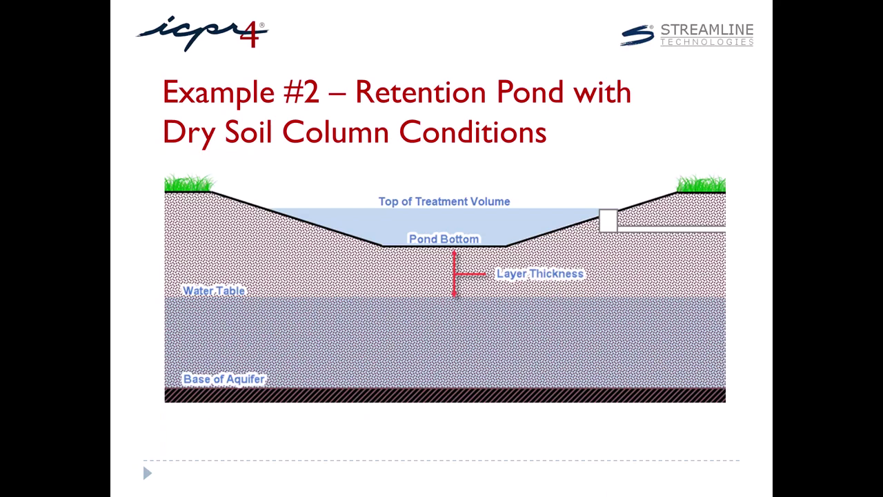
Advance the slideshow to the Example #2 dry soil column slide.
{"action": "key", "text": "Right"}
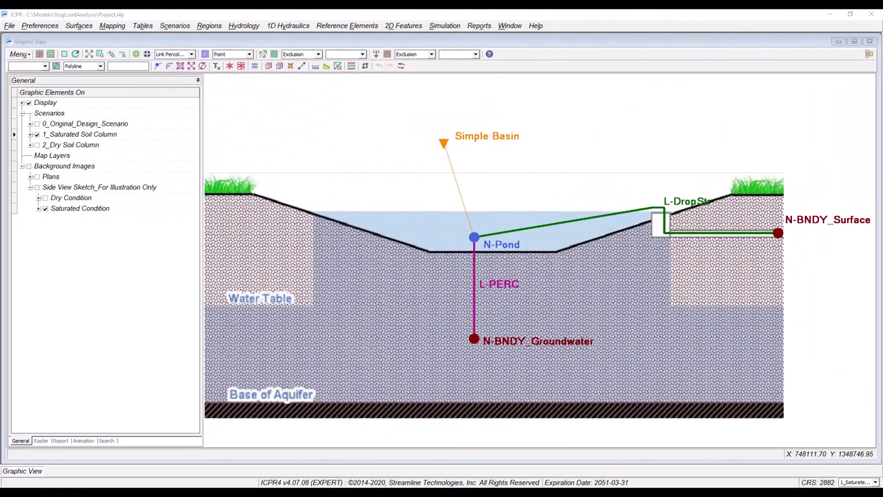
Make 2_Dry Soil Column the active scenario and hide the saturated elements and sketch.
{"action": "left_click", "coordinate": [875, 482]}
{"action": "left_click", "coordinate": [823, 445]}
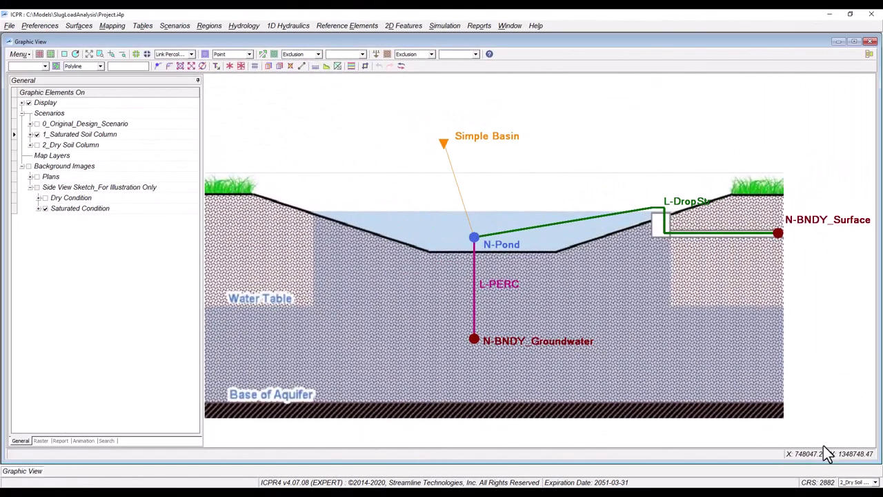
{"action": "left_click", "coordinate": [37, 136]}
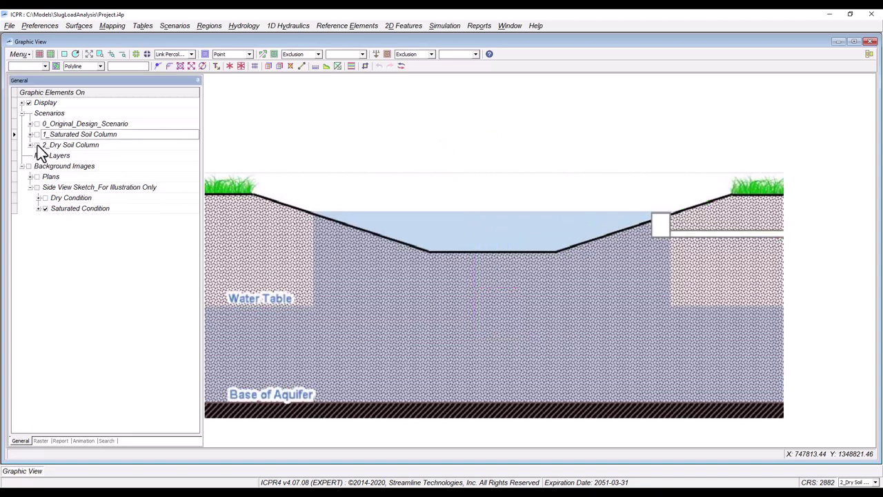
{"action": "left_click", "coordinate": [46, 207]}
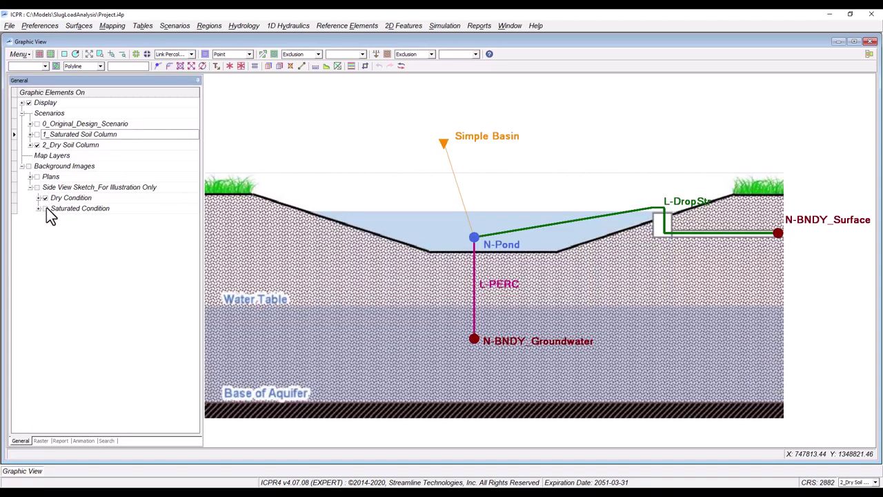
Set N-Pond's initial stage to 141.23 in the dry soil scenario.
{"action": "left_click", "coordinate": [281, 65]}
{"action": "left_click_drag", "start_coordinate": [450, 222], "coordinate": [497, 250]}
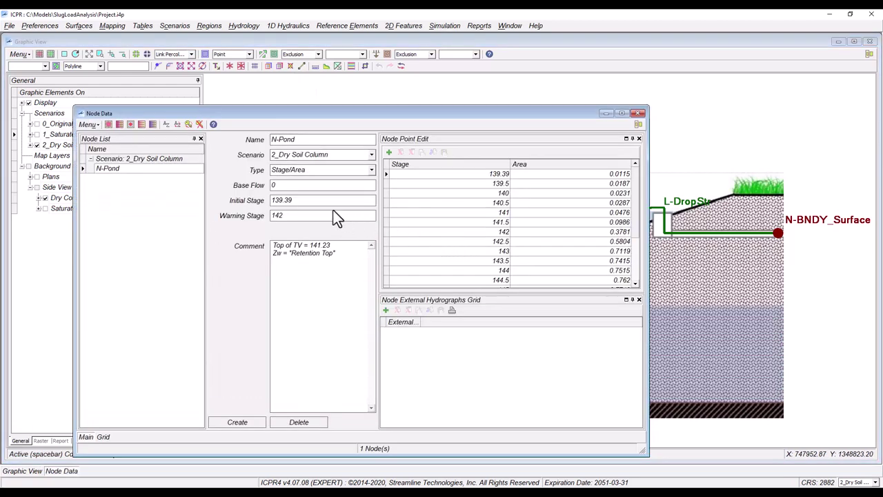
{"action": "left_click_drag", "start_coordinate": [296, 200], "coordinate": [268, 201]}
{"action": "type", "text": "141.23"}
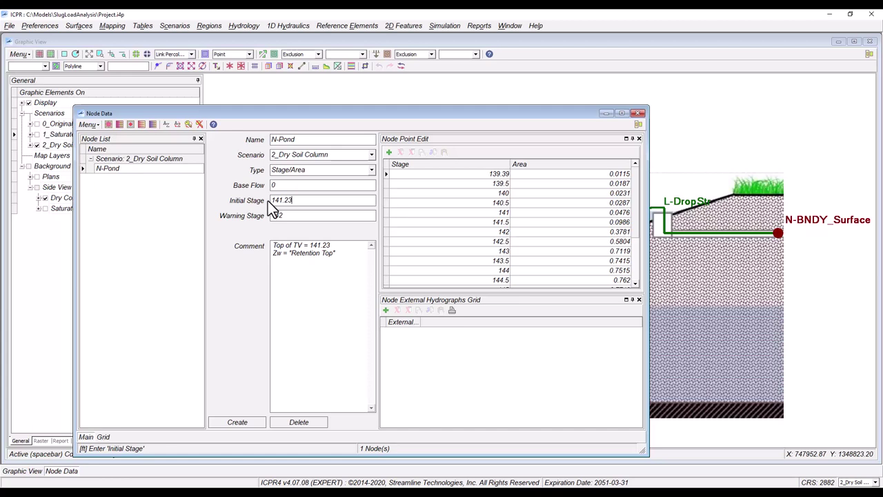
{"action": "left_click", "coordinate": [643, 112]}
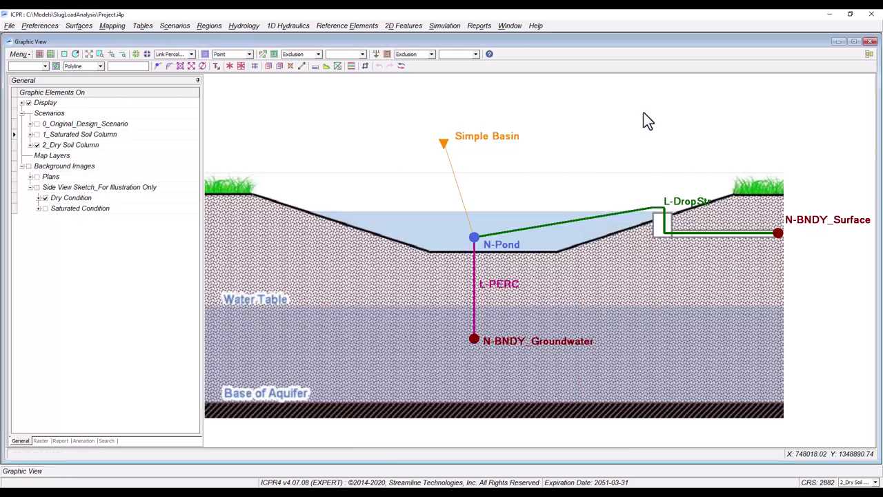
{"action": "left_click", "coordinate": [445, 26]}
Clone the Slug Load simulation as 'Slug Load' for the dry soil scenario.
{"action": "left_click", "coordinate": [470, 36]}
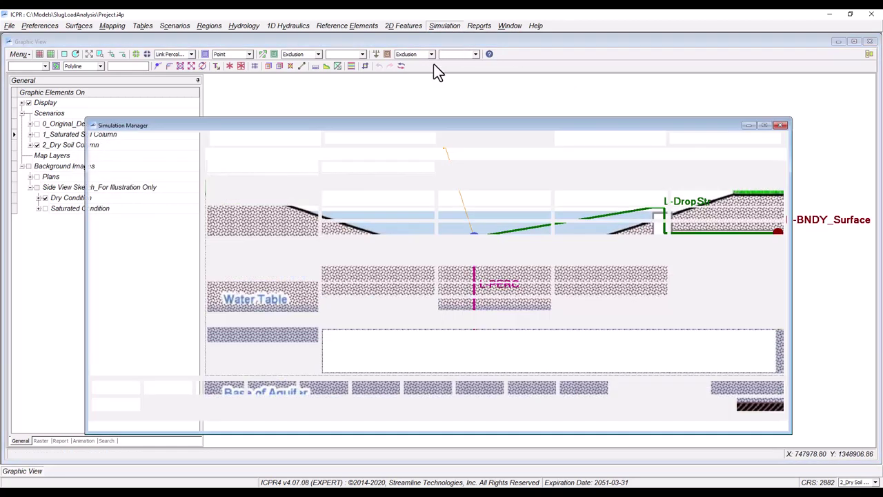
{"action": "left_click", "coordinate": [96, 187]}
{"action": "left_click", "coordinate": [167, 393]}
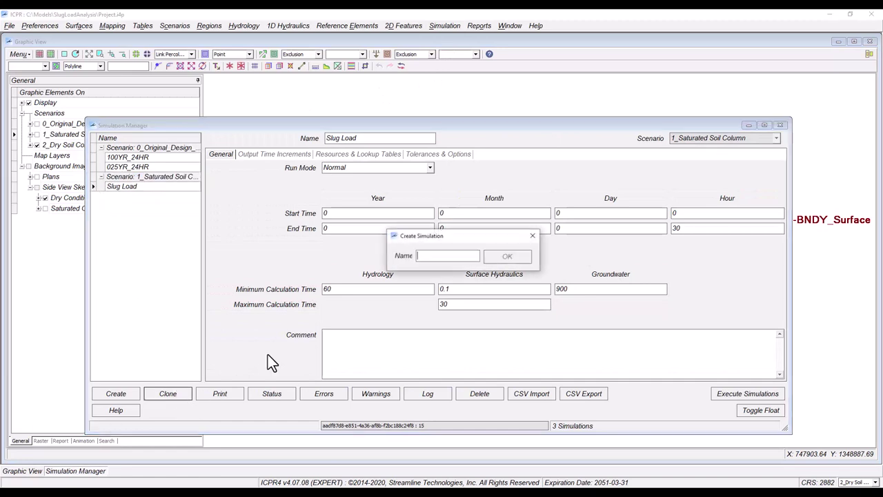
{"action": "type", "text": "Slug Load"}
{"action": "left_click", "coordinate": [510, 256]}
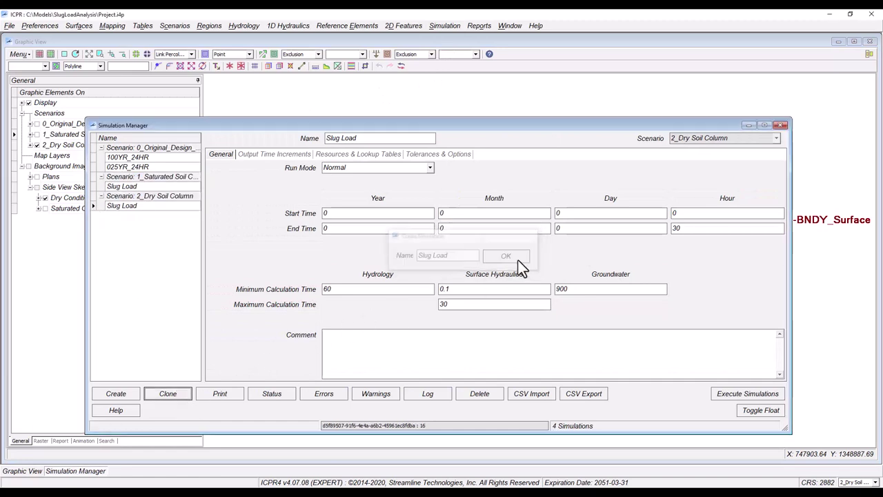
Execute the Slug Load simulation for 2_Dry Soil Column, finishing with no errors.
{"action": "left_click", "coordinate": [732, 403]}
{"action": "left_click", "coordinate": [453, 199]}
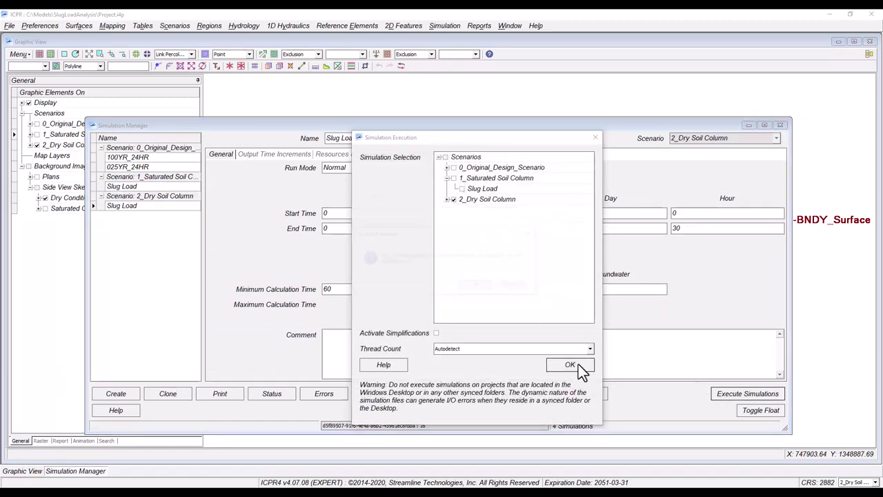
{"action": "left_click", "coordinate": [570, 364]}
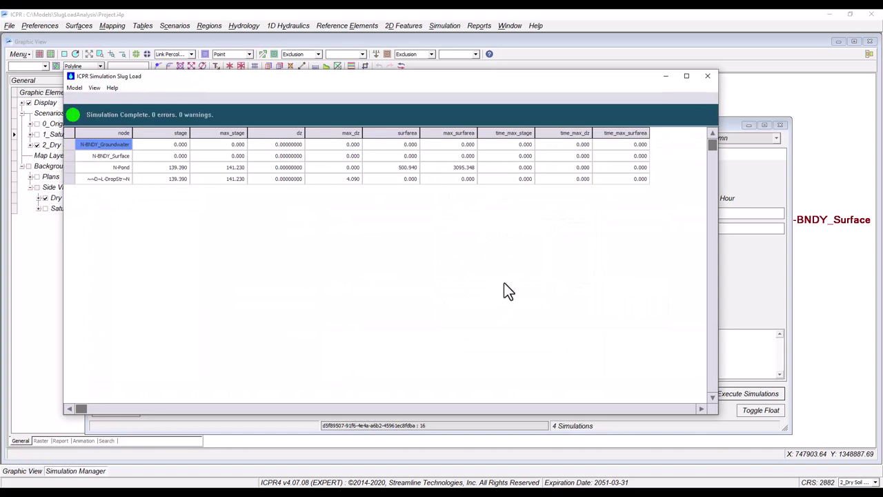
{"action": "left_click", "coordinate": [709, 76]}
{"action": "left_click", "coordinate": [781, 125]}
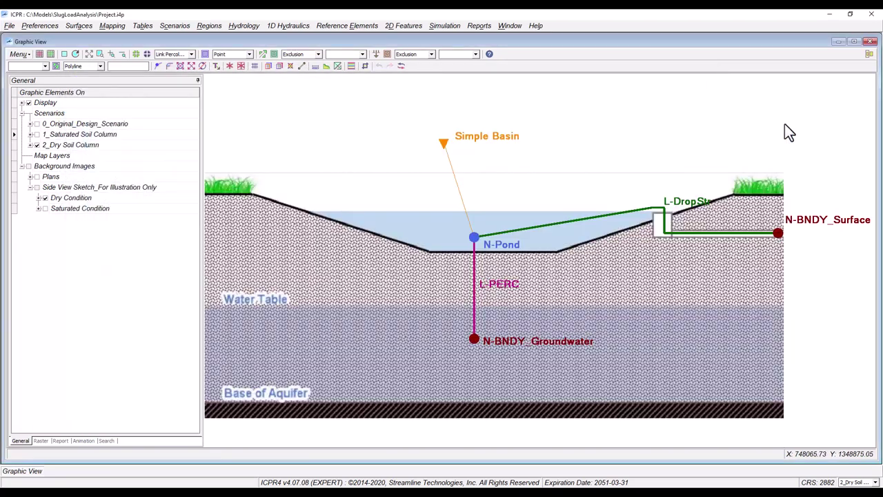
Quick-chart N-Pond's stage for the 2_Dry Soil Column Slug Load simulation.
{"action": "left_click", "coordinate": [61, 440]}
{"action": "left_click", "coordinate": [190, 204]}
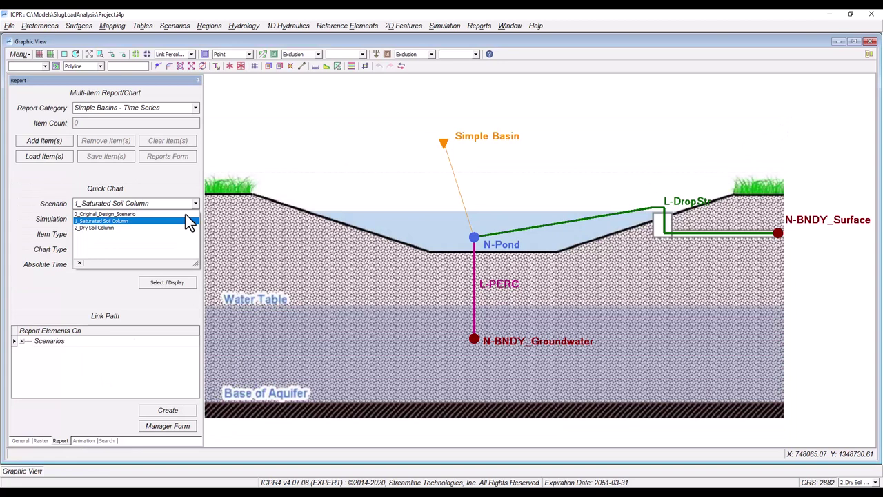
{"action": "left_click", "coordinate": [178, 228]}
{"action": "left_click", "coordinate": [182, 282]}
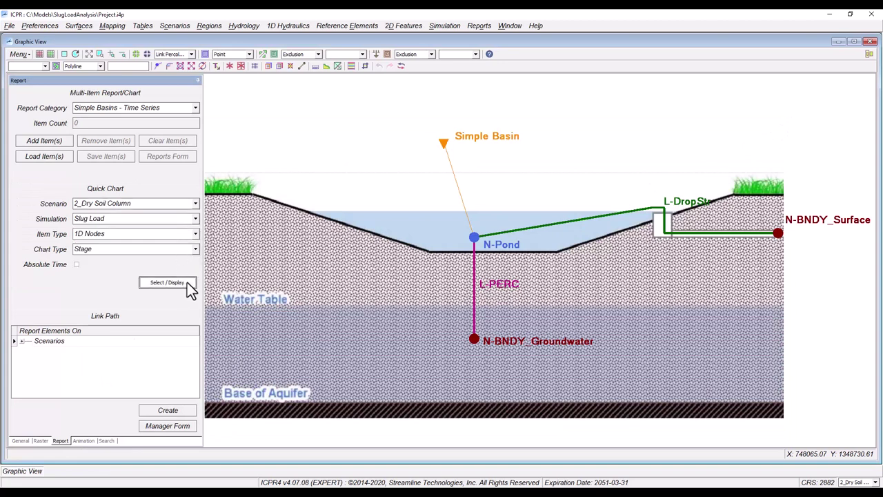
{"action": "left_click", "coordinate": [475, 240]}
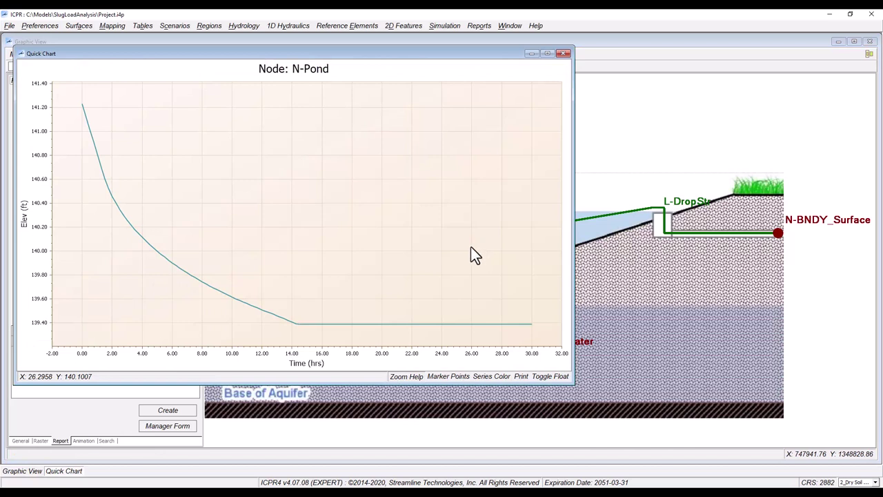
{"action": "left_click", "coordinate": [481, 26]}
Add a Node (Multi-Scenario Chart) section to a custom printable report.
{"action": "mouse_move", "coordinate": [528, 101]}
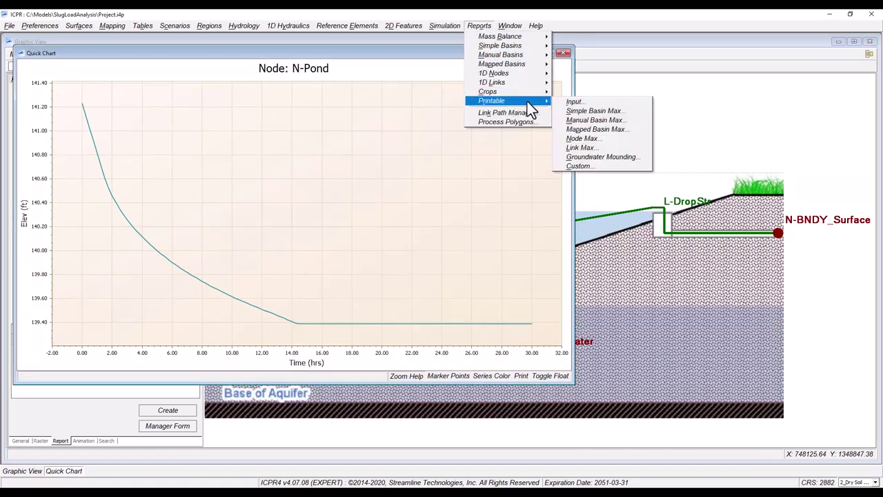
{"action": "left_click", "coordinate": [592, 166]}
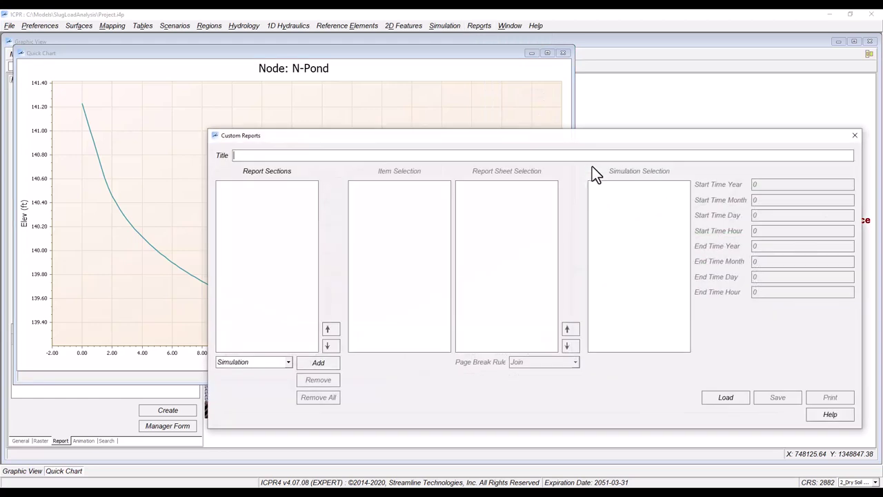
{"action": "left_click", "coordinate": [289, 362]}
{"action": "type", "text": "Node"}
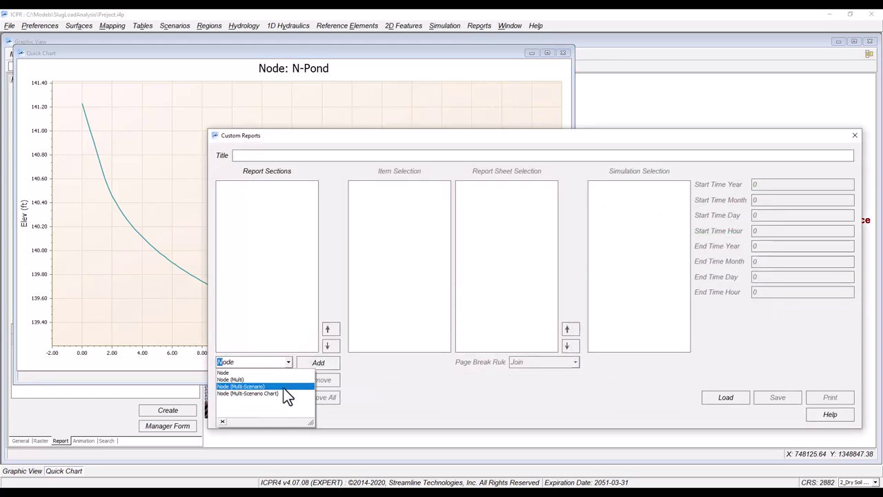
{"action": "left_click", "coordinate": [283, 393]}
{"action": "left_click", "coordinate": [325, 365]}
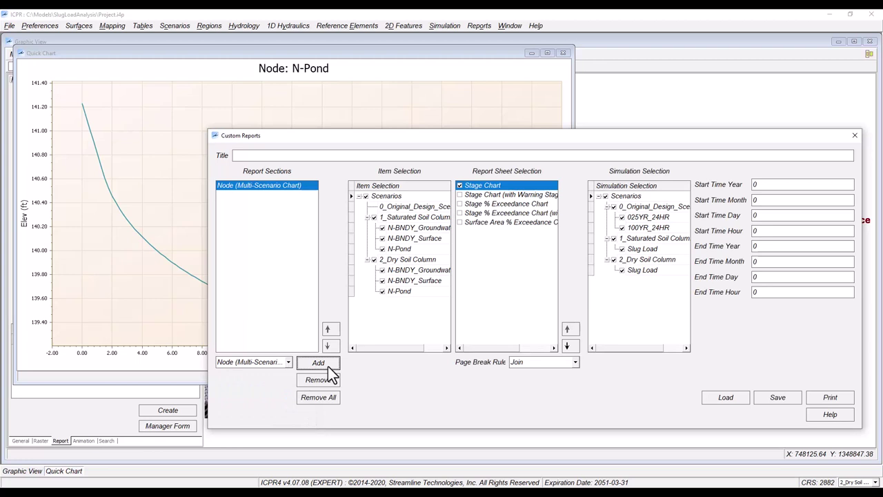
Limit the chart to N-Pond and the two Slug Load runs, and print to Report.pdf.
{"action": "left_click", "coordinate": [374, 216]}
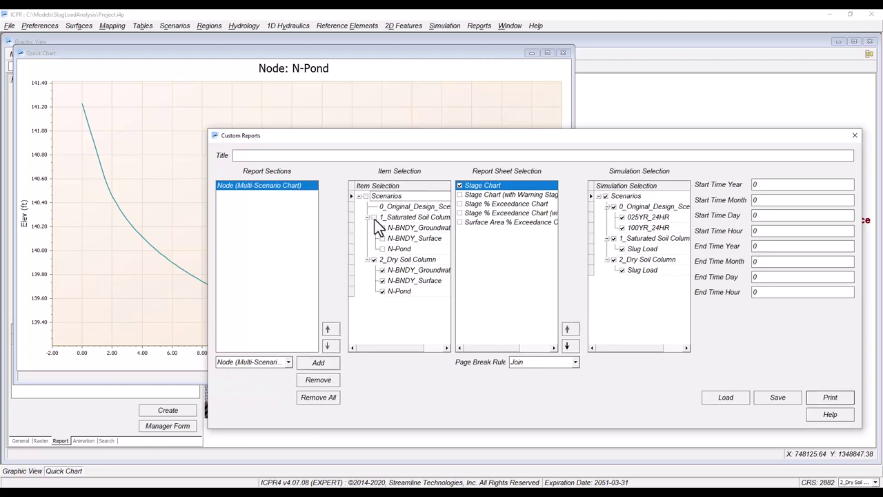
{"action": "left_click", "coordinate": [382, 249]}
{"action": "left_click", "coordinate": [614, 206]}
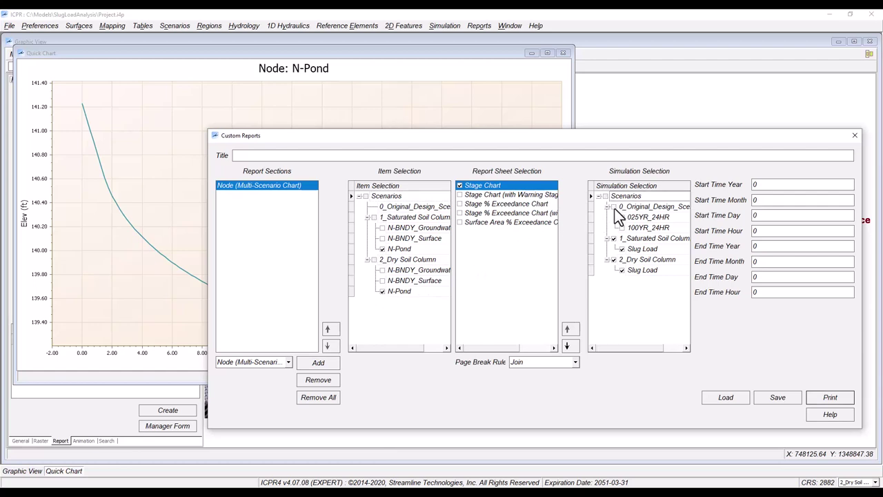
{"action": "left_click", "coordinate": [818, 401]}
{"action": "left_click", "coordinate": [761, 441]}
{"action": "scroll", "coordinate": [470, 278], "scroll_direction": "up", "scroll_amount": 2}
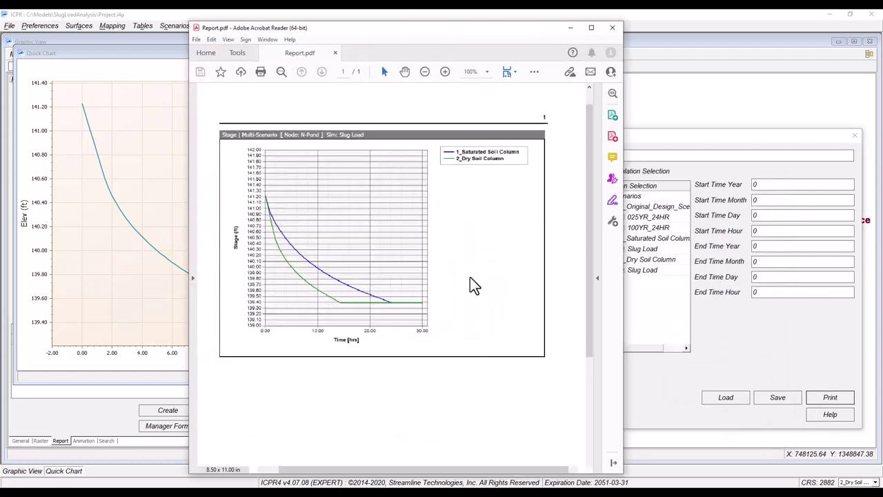